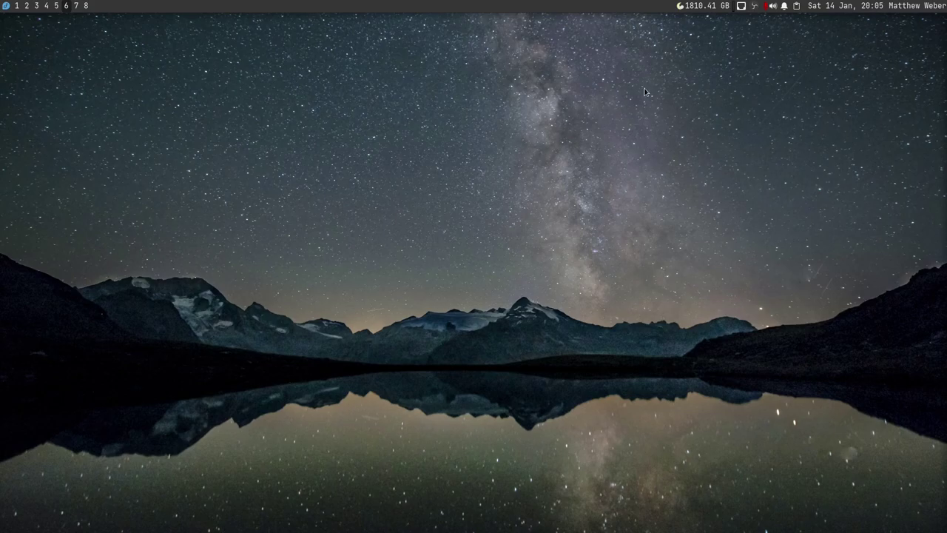
Open and close the applications menu twice, then open and dismiss the Super+D application launcher
{"action": "left_click", "coordinate": [4, 7]}
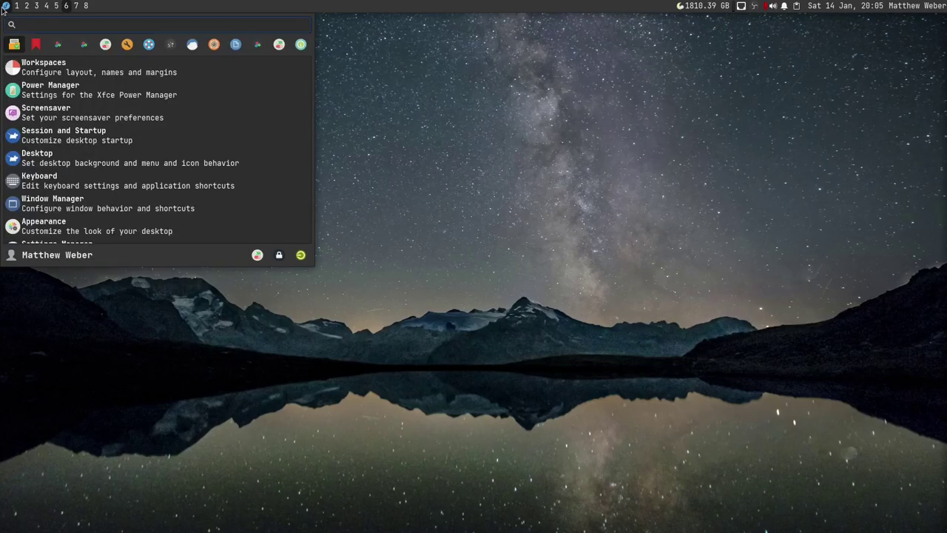
{"action": "left_click", "coordinate": [5, 8]}
{"action": "left_click", "coordinate": [5, 8]}
{"action": "left_click", "coordinate": [4, 7]}
{"action": "key", "text": "super+d"}
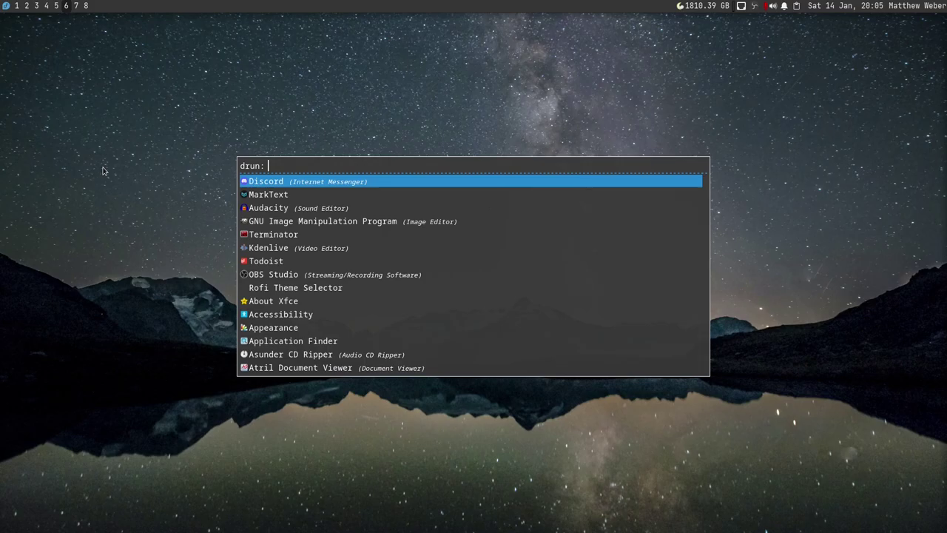
{"action": "key", "text": "Escape"}
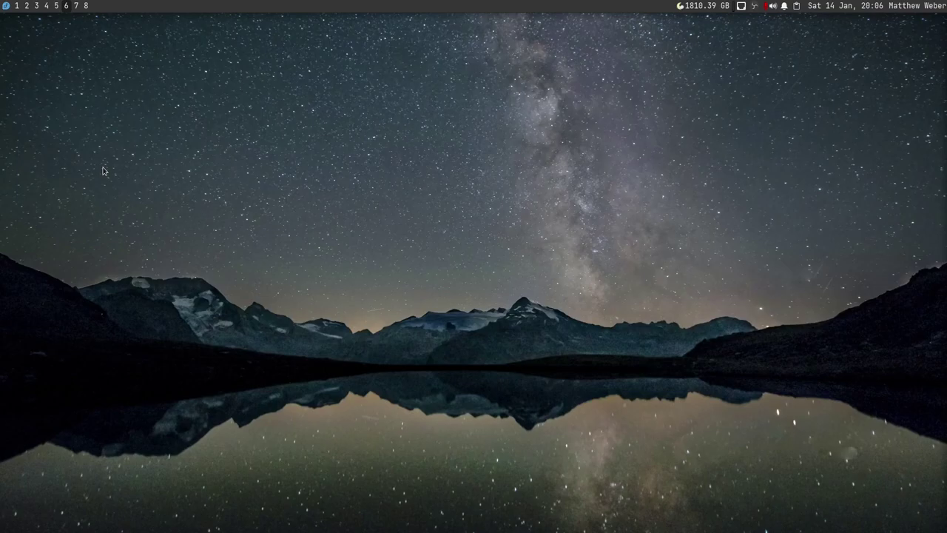
Bring up the desktop right-click menu twice and close it each time
{"action": "right_click", "coordinate": [72, 193]}
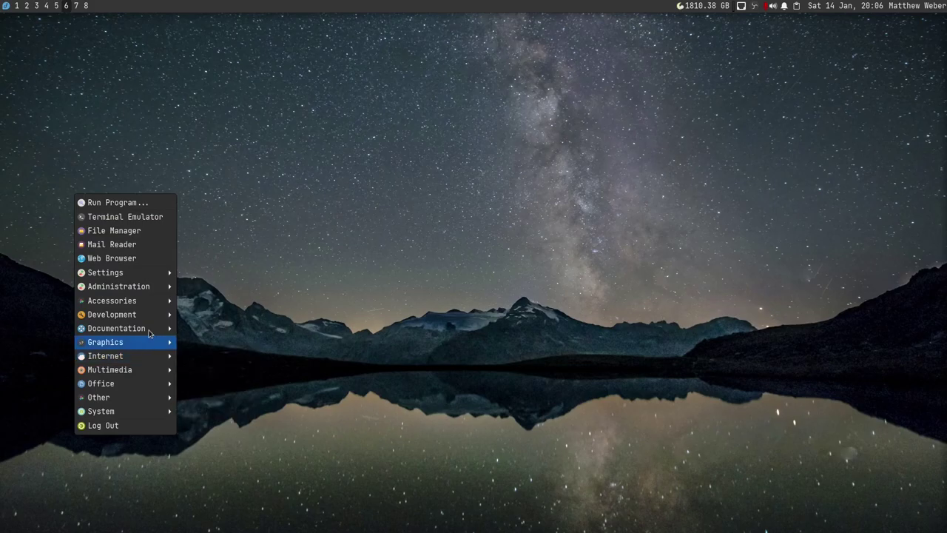
{"action": "left_click", "coordinate": [237, 221]}
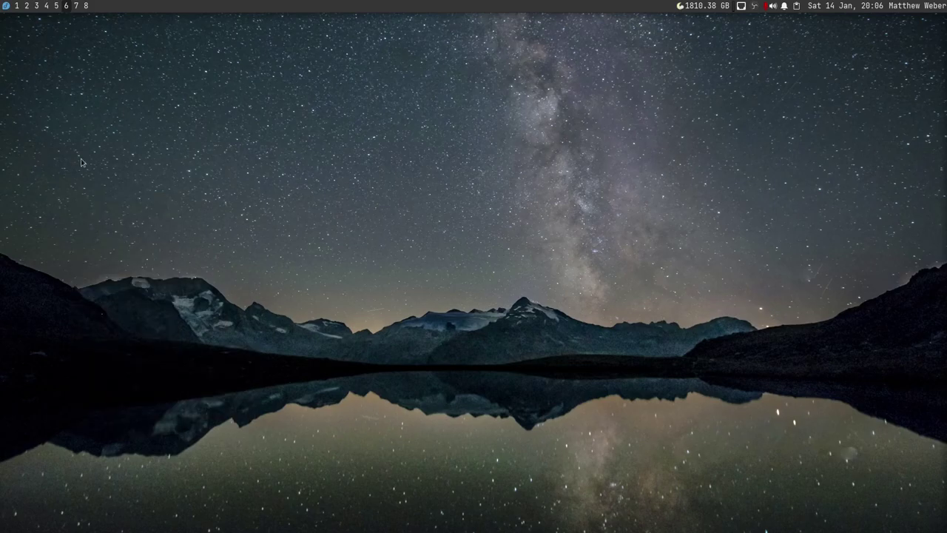
{"action": "right_click", "coordinate": [170, 194]}
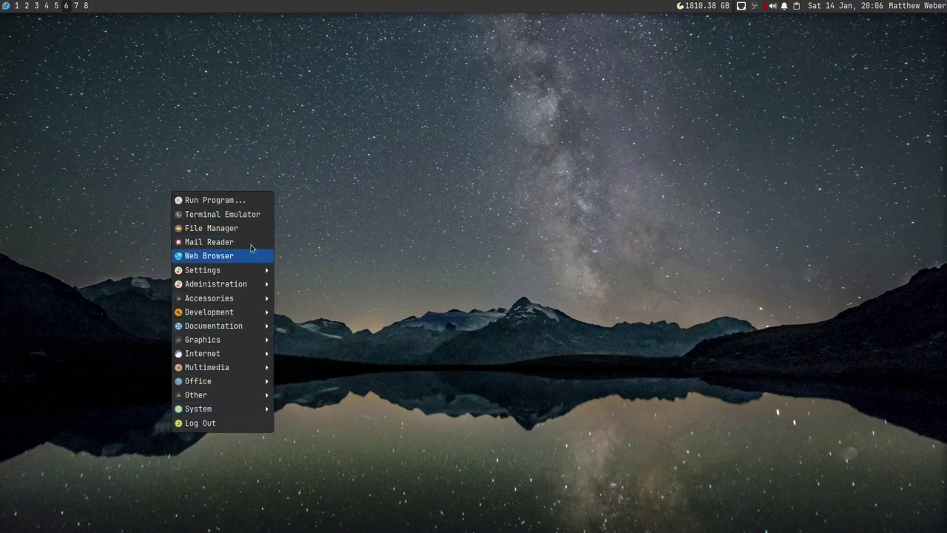
{"action": "left_click", "coordinate": [353, 219]}
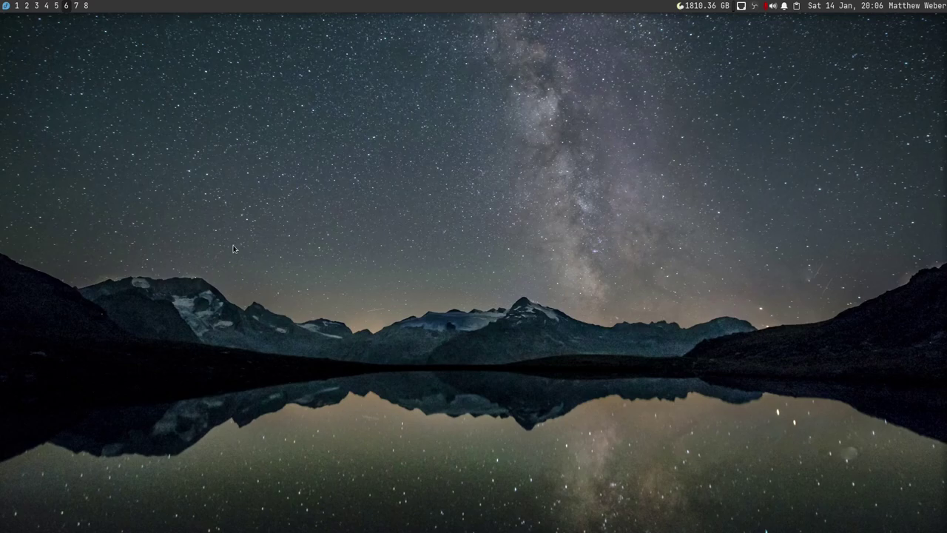
Launch Terminator with Ctrl+Alt+T to show Fedora 37 neofetch info, and close the stray Krusader window
{"action": "key", "text": "ctrl+alt+t"}
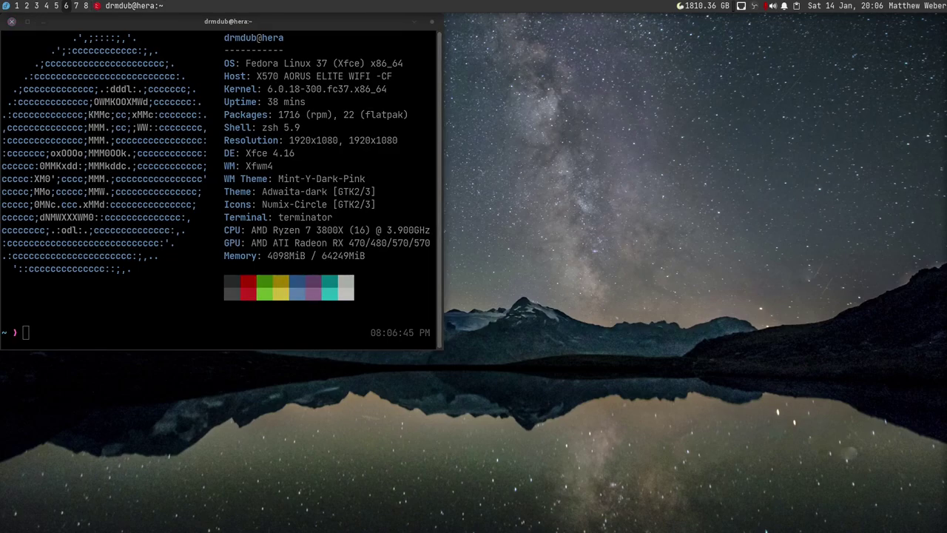
{"action": "left_click_drag", "start_coordinate": [774, 180], "coordinate": [166, 80]}
{"action": "left_click", "coordinate": [138, 78]}
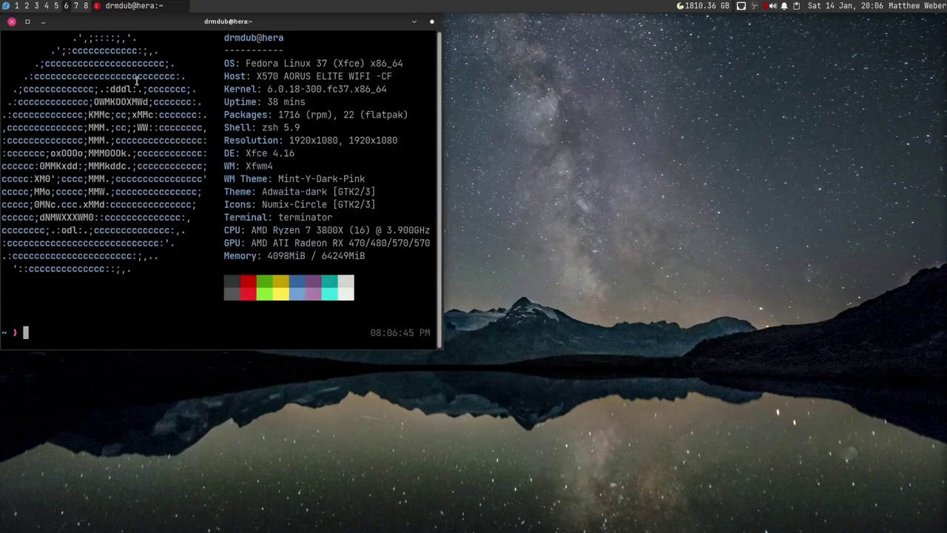
{"action": "key", "text": "Print"}
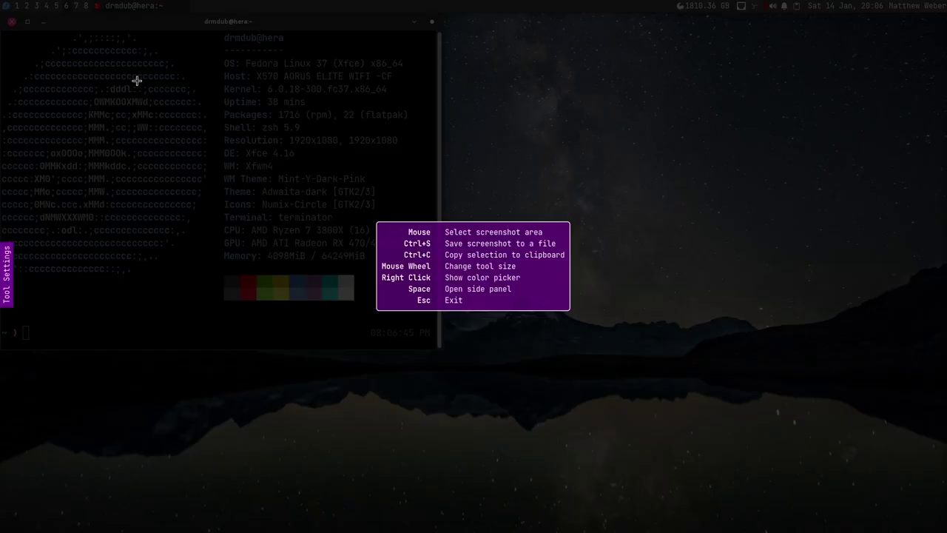
{"action": "key", "text": "Escape"}
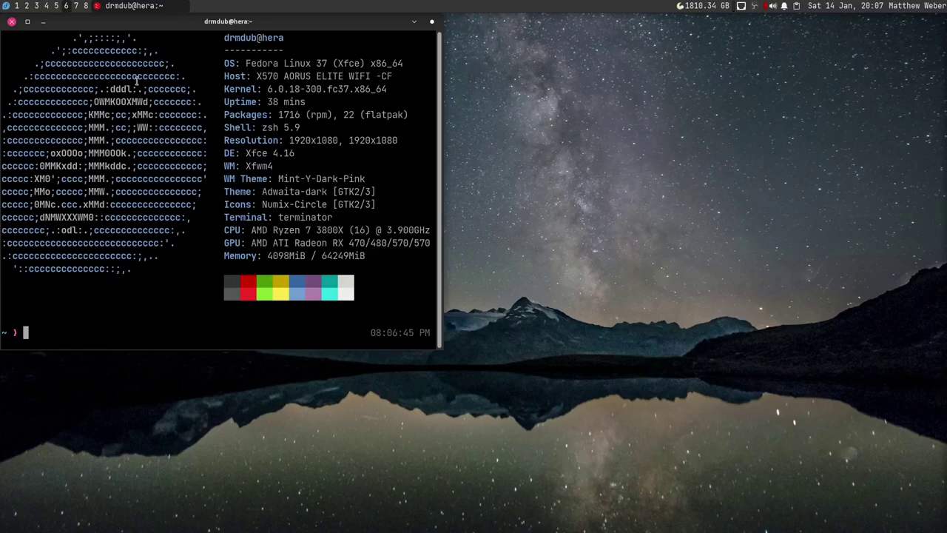
Drag the Terminator window from the top-left corner to the centre of the screen
{"action": "left_click_drag", "start_coordinate": [152, 22], "coordinate": [393, 112]}
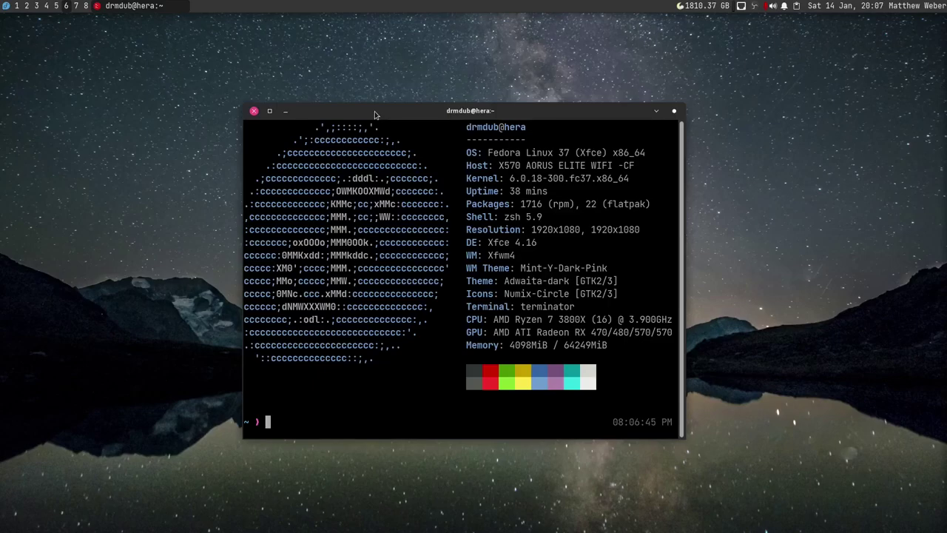
{"action": "key", "text": "alt+Tab"}
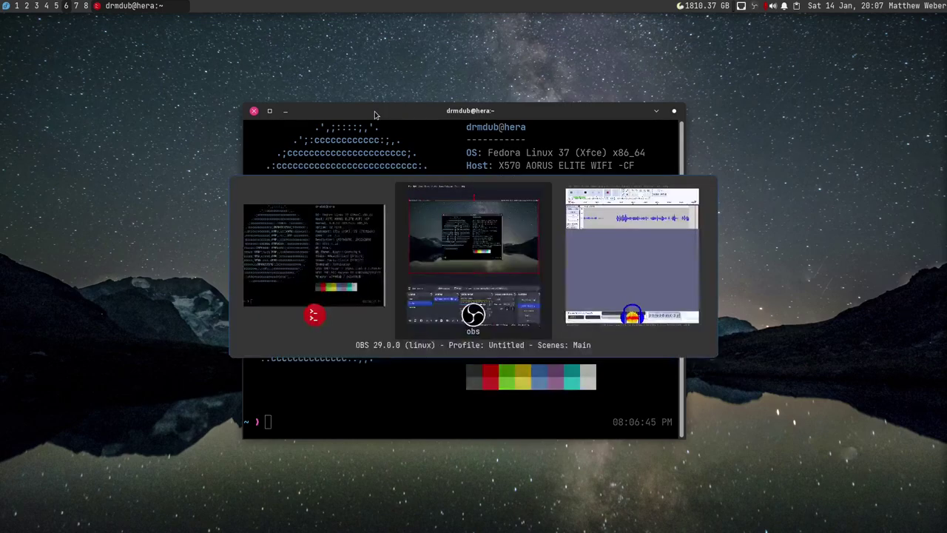
{"action": "key", "text": "alt+Tab"}
{"action": "key", "text": "alt+Tab"}
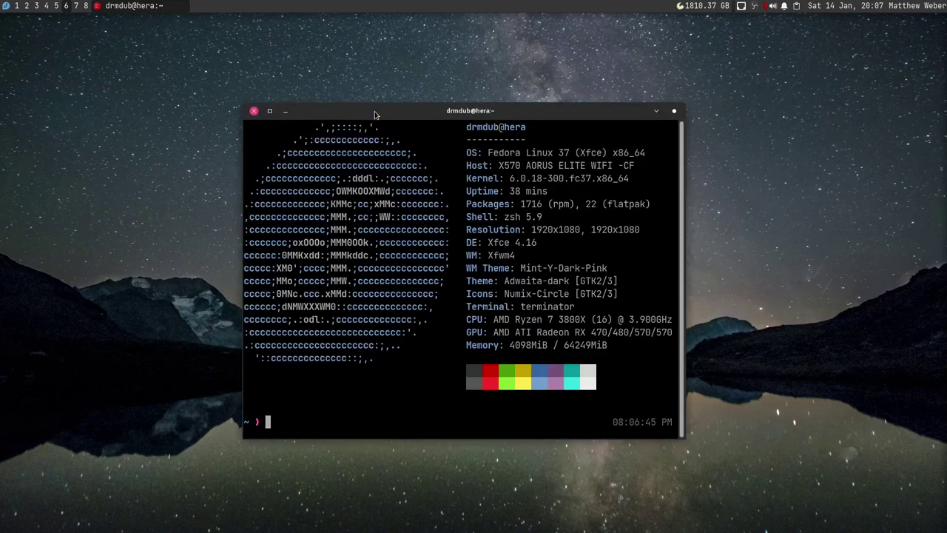
{"action": "key", "text": "alt+Tab"}
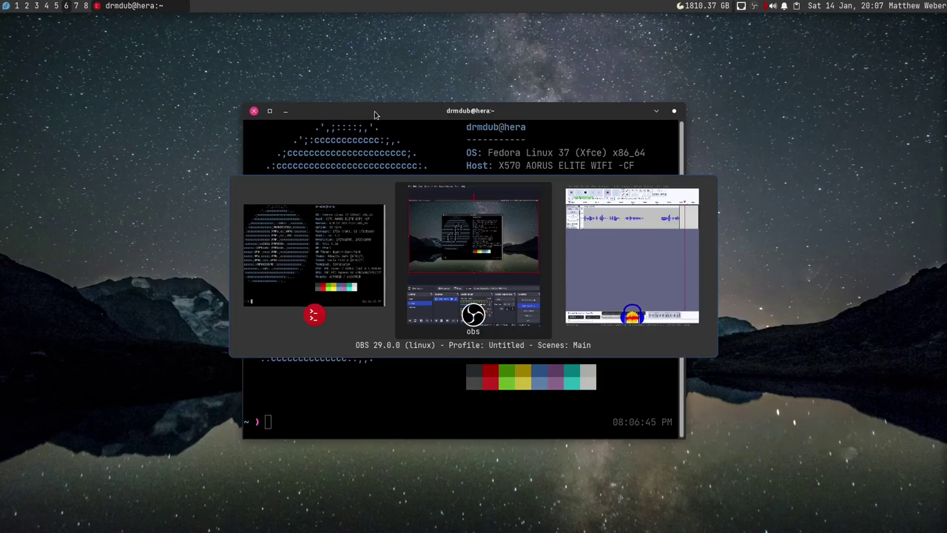
{"action": "key", "text": "alt+Tab"}
{"action": "key", "text": "alt+Tab"}
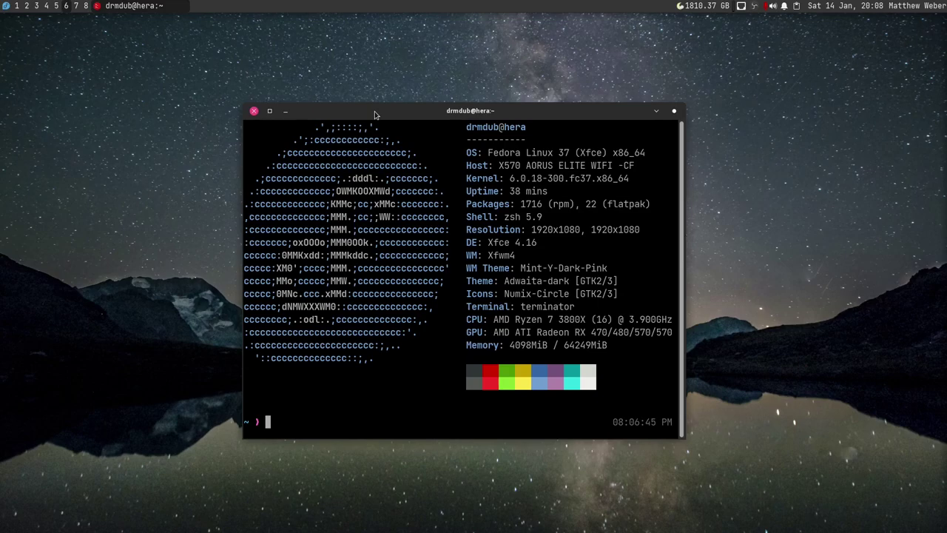
{"action": "key", "text": "alt+Tab"}
{"action": "key", "text": "alt+Tab"}
{"action": "key", "text": "alt+shift+Tab"}
{"action": "key", "text": "alt+Tab"}
{"action": "key", "text": "alt+Tab"}
{"action": "key", "text": "alt+shift+Tab"}
{"action": "key", "text": "alt+Tab"}
{"action": "key", "text": "alt+shift+Tab"}
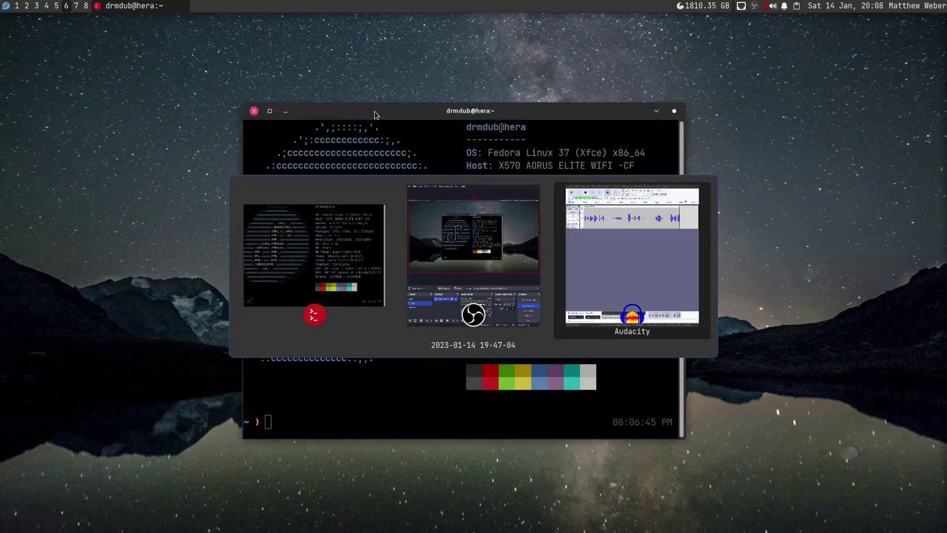
{"action": "key", "text": "alt+Tab"}
{"action": "key", "text": "alt+shift+Tab"}
{"action": "key", "text": "alt+Tab"}
{"action": "key", "text": "alt+Tab"}
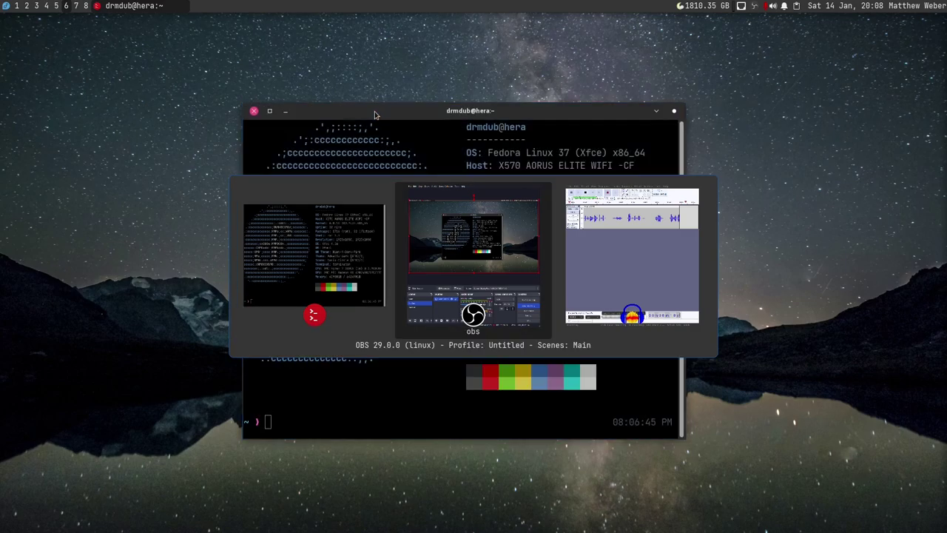
{"action": "key", "text": "alt+shift+Tab"}
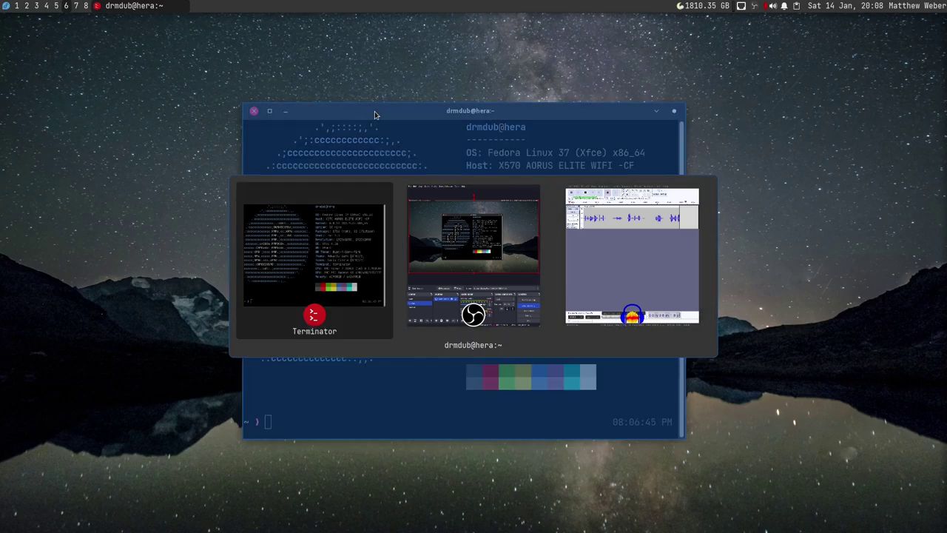
{"action": "key", "text": "alt+shift+Tab"}
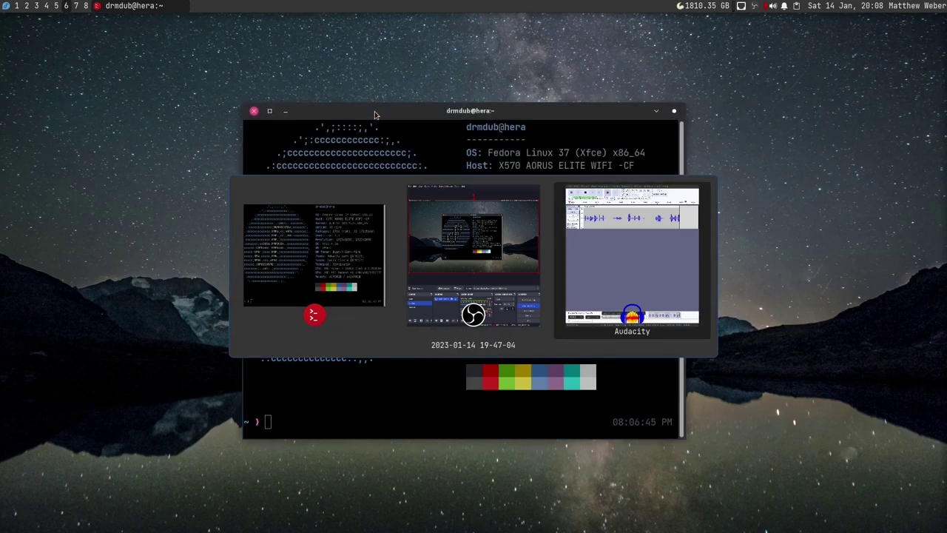
{"action": "key", "text": "alt+Tab"}
{"action": "key", "text": "alt+Tab"}
{"action": "key", "text": "alt+Tab"}
{"action": "key", "text": "alt+Tab"}
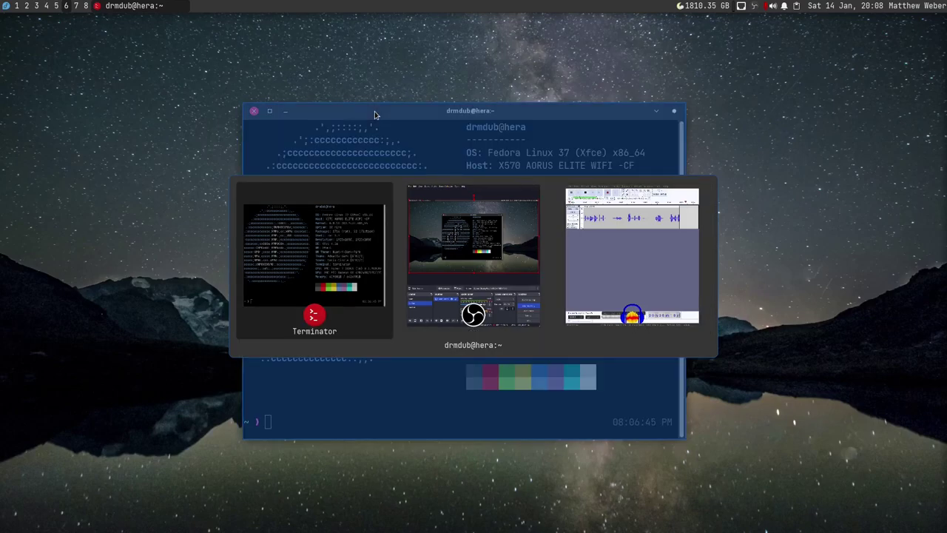
{"action": "key", "text": "alt+Tab"}
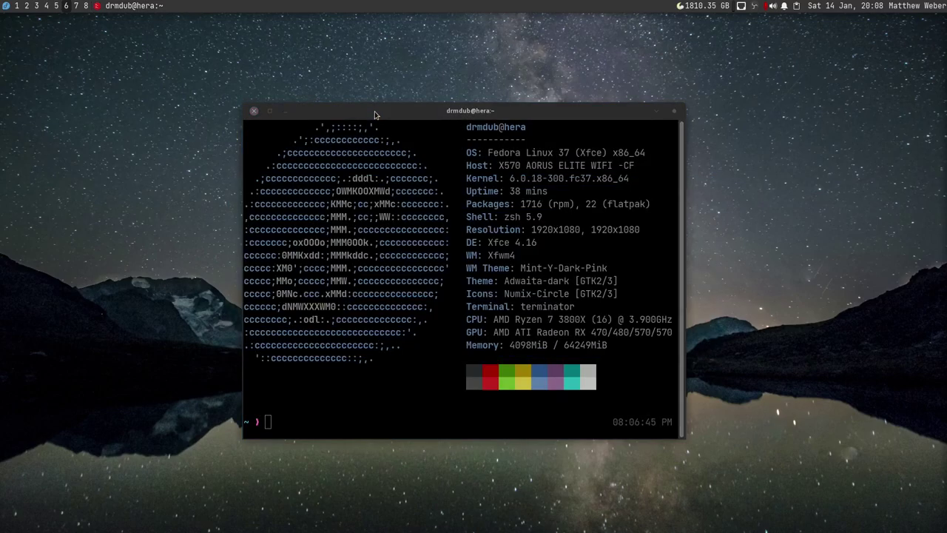
{"action": "left_click", "coordinate": [469, 229]}
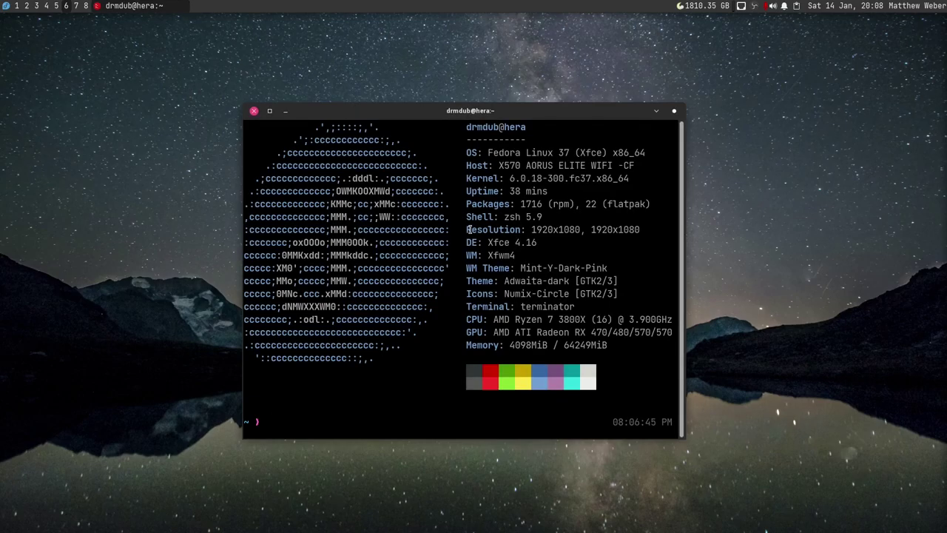
{"action": "key", "text": "alt+Tab"}
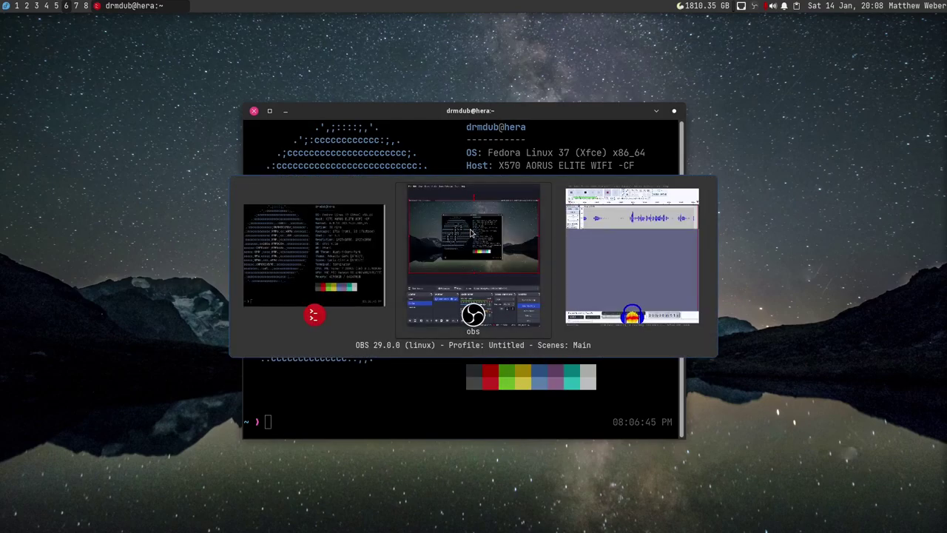
{"action": "key", "text": "alt+Tab"}
{"action": "key", "text": "alt+Tab"}
{"action": "key", "text": "alt+Tab"}
{"action": "key", "text": "alt+Tab"}
{"action": "key", "text": "alt+Tab"}
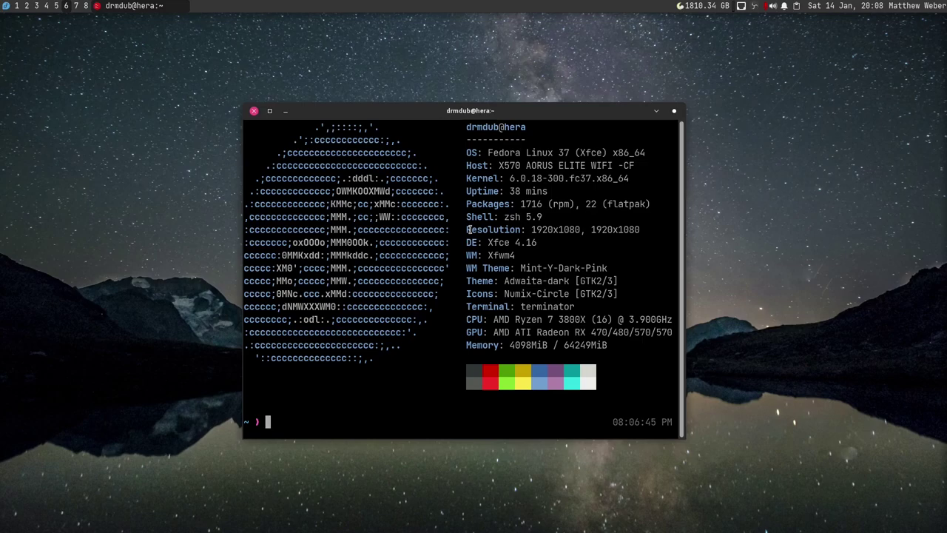
{"action": "left_click", "coordinate": [852, 159]}
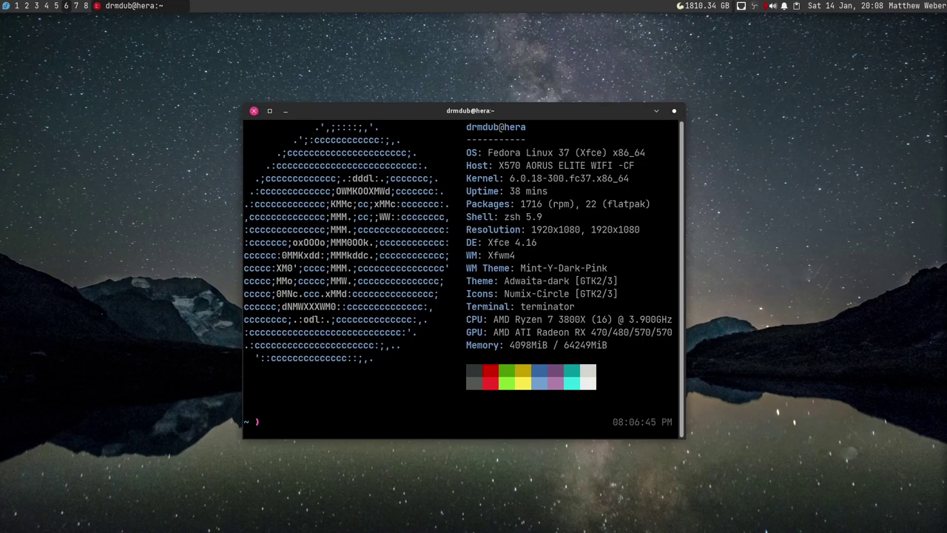
{"action": "left_click", "coordinate": [586, 204]}
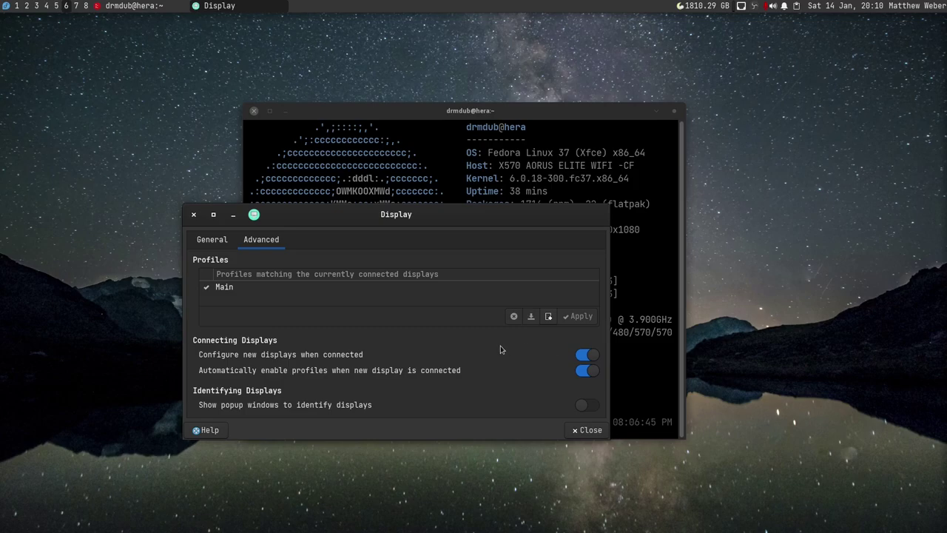
Show the Display settings with 6, 11 and 15-minute timings, and toggle display power management on and off
{"action": "left_click", "coordinate": [475, 191]}
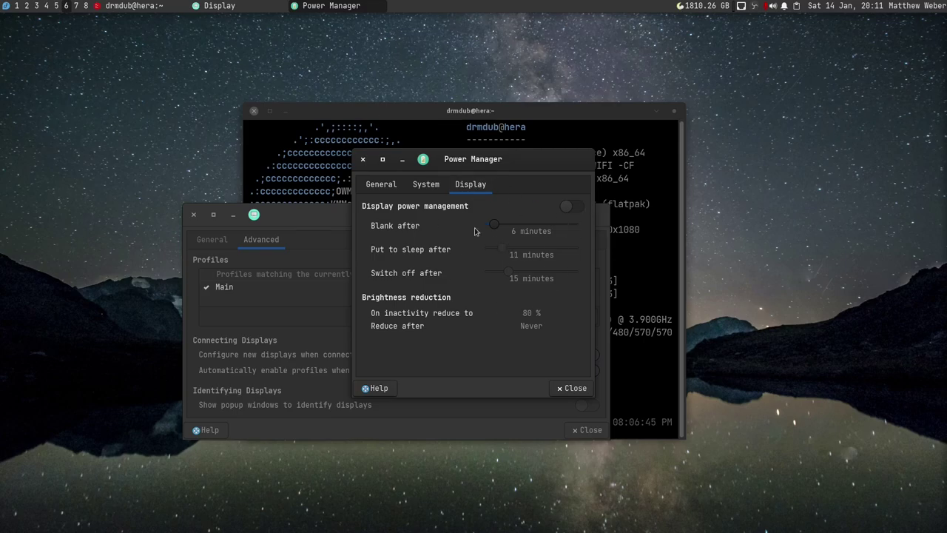
{"action": "left_click", "coordinate": [571, 207]}
{"action": "left_click", "coordinate": [578, 211]}
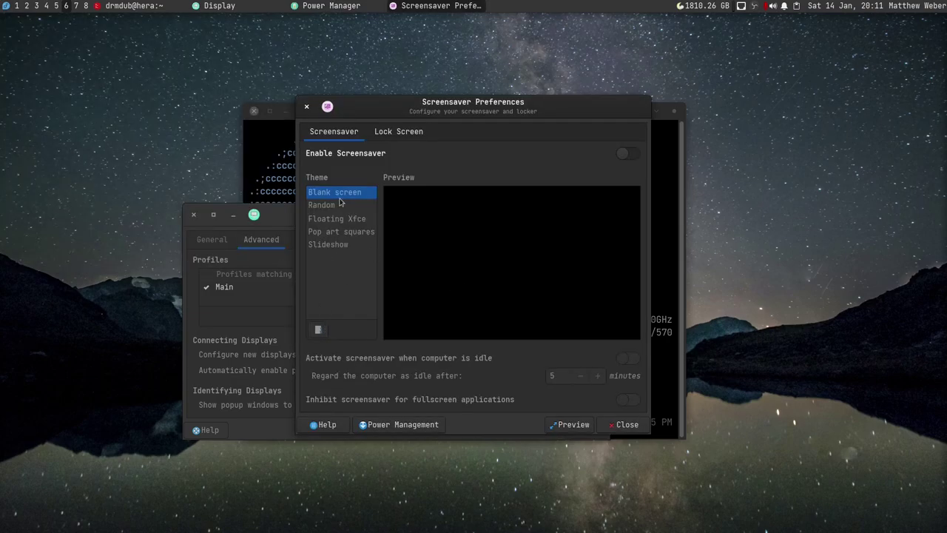
Enable the screensaver, view and close the Blank screen theme settings, then disable the screensaver again
{"action": "left_click", "coordinate": [623, 153]}
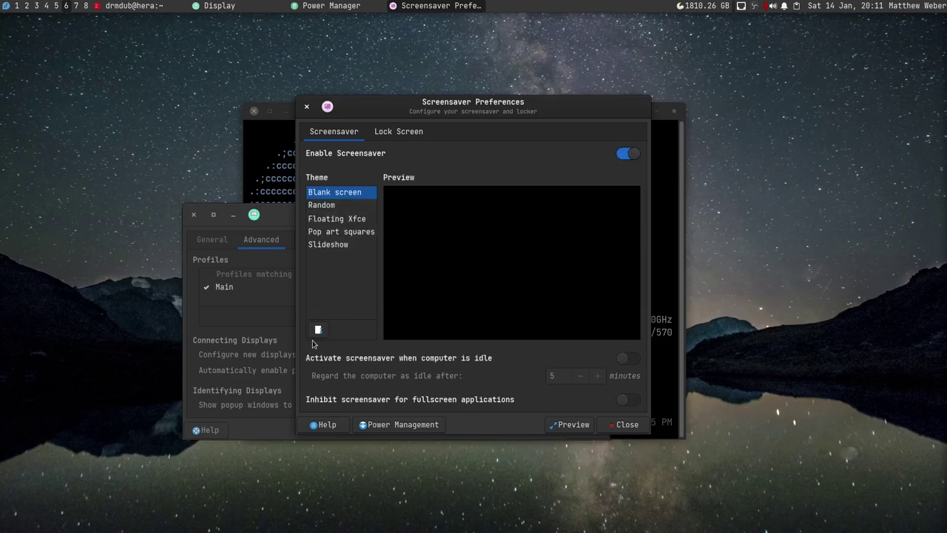
{"action": "left_click", "coordinate": [318, 330]}
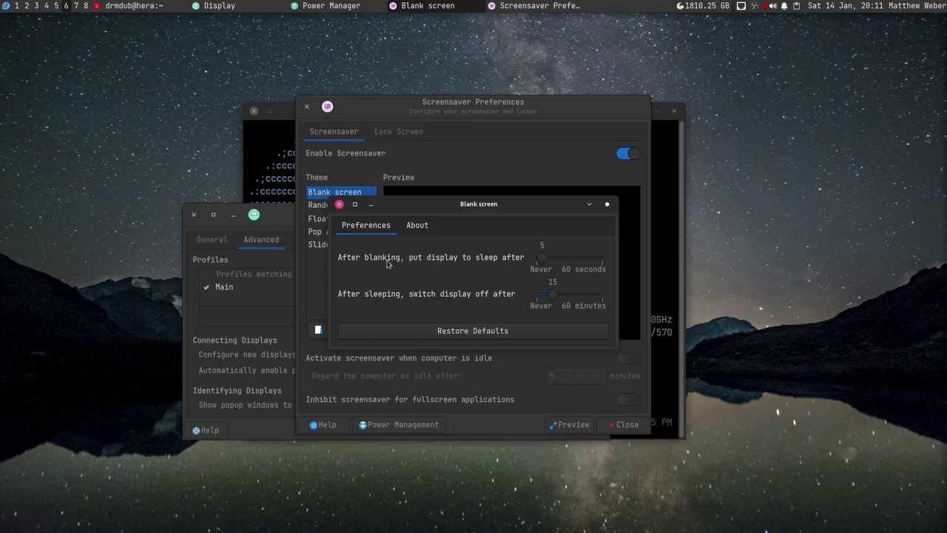
{"action": "left_click", "coordinate": [339, 204]}
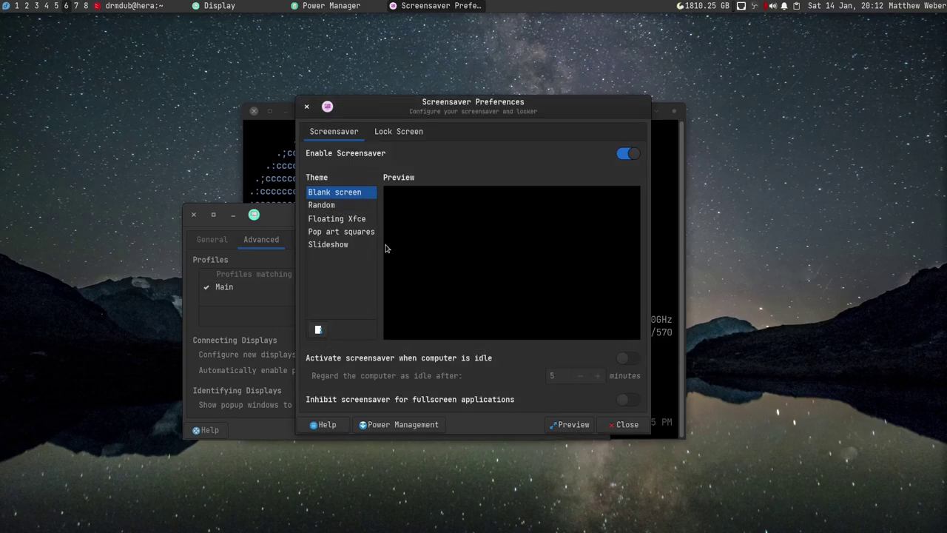
{"action": "left_click", "coordinate": [630, 154]}
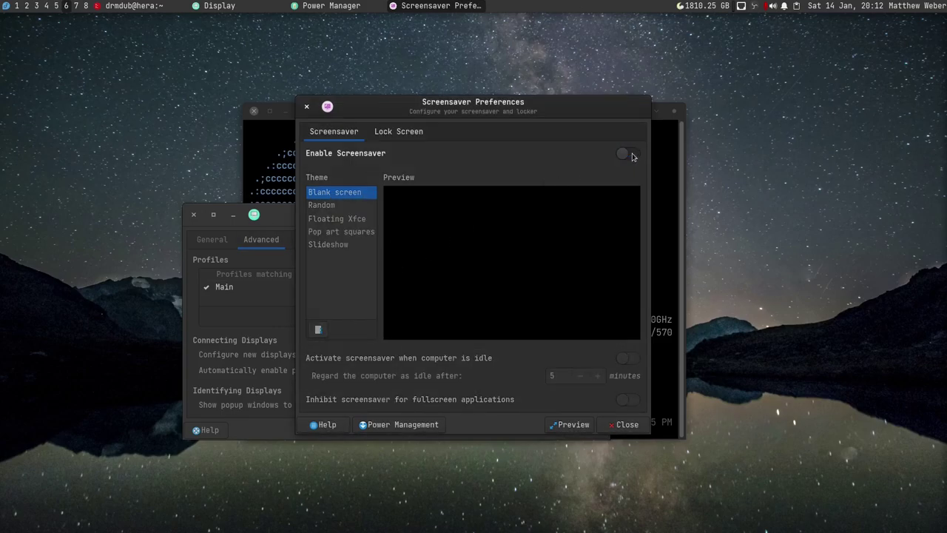
Close Screensaver Preferences to return to the Power Manager Display tab
{"action": "left_click", "coordinate": [306, 107]}
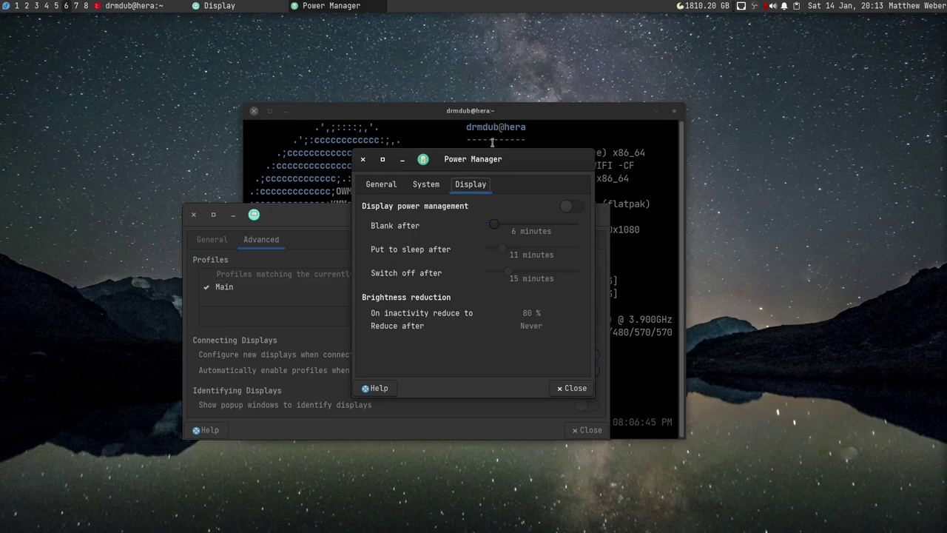
Raise the Terminator window with the Fedora 37 summary above the Power Manager dialogs
{"action": "left_click", "coordinate": [497, 115]}
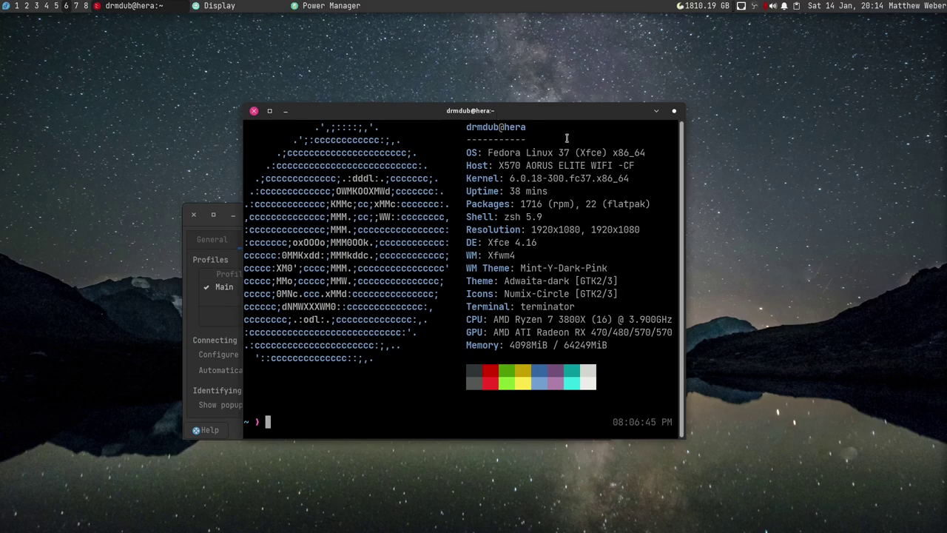
Open Terminator Preferences from the terminal's context menu and reposition the window up and left
{"action": "right_click", "coordinate": [407, 384]}
{"action": "left_click", "coordinate": [442, 347]}
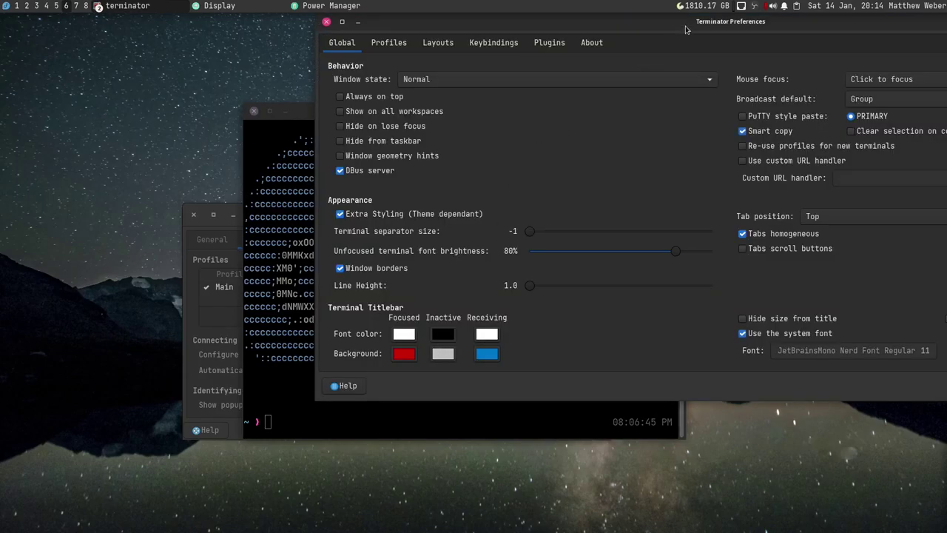
{"action": "left_click_drag", "start_coordinate": [686, 25], "coordinate": [433, 72]}
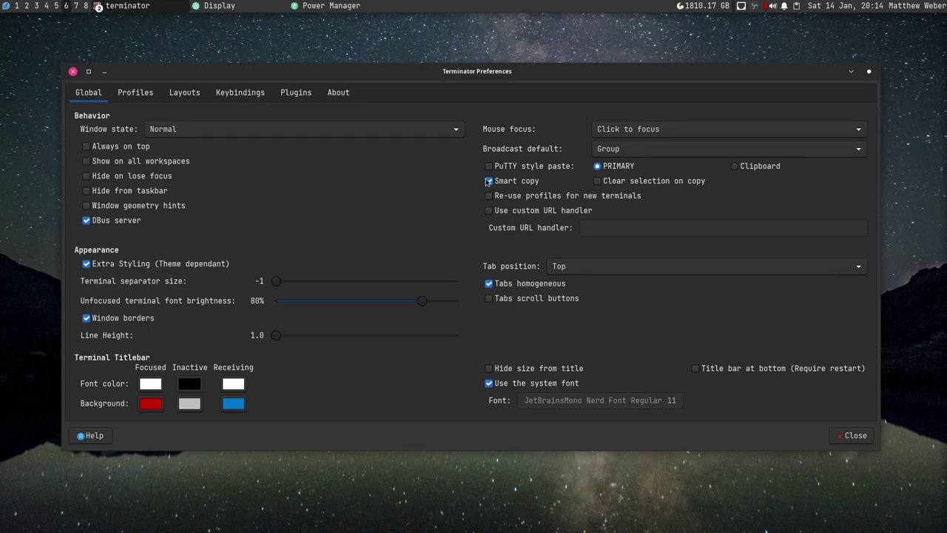
{"action": "left_click_drag", "start_coordinate": [495, 71], "coordinate": [775, 100]}
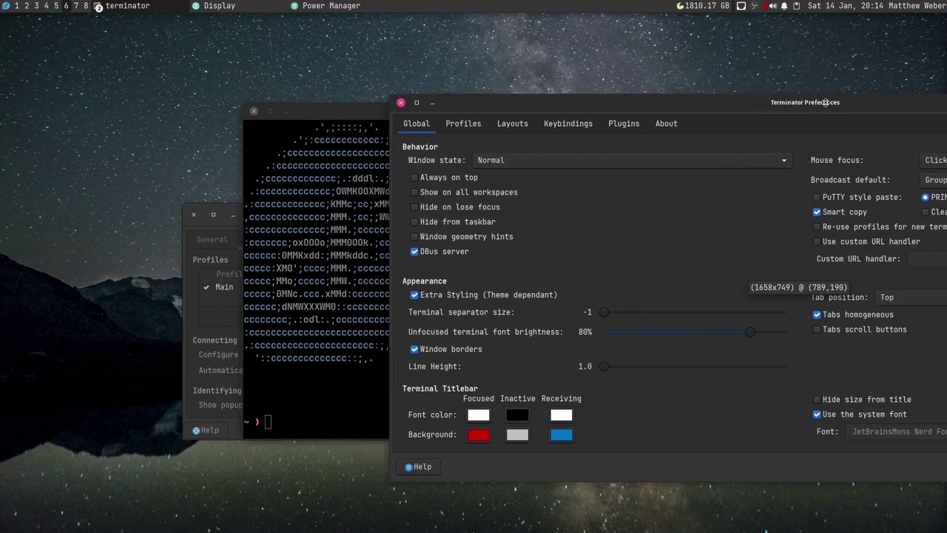
{"action": "left_click_drag", "start_coordinate": [825, 102], "coordinate": [539, 111]}
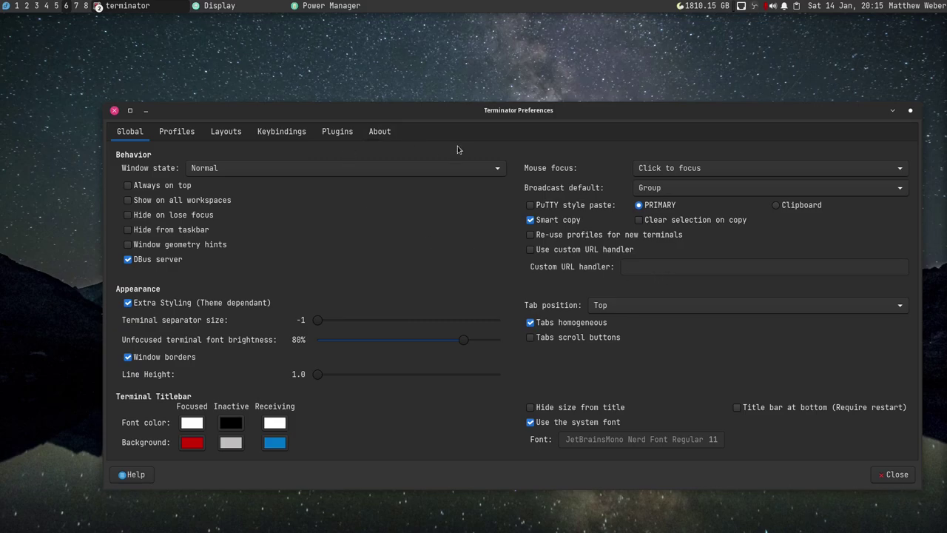
{"action": "left_click_drag", "start_coordinate": [477, 111], "coordinate": [422, 94]}
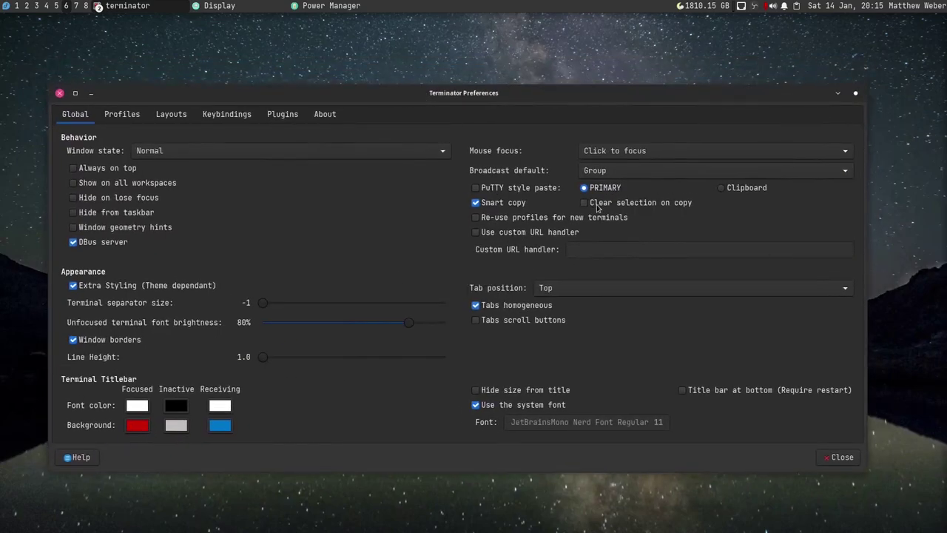
Close Preferences and split the terminal horizontally into top and bottom panes
{"action": "left_click", "coordinate": [832, 457]}
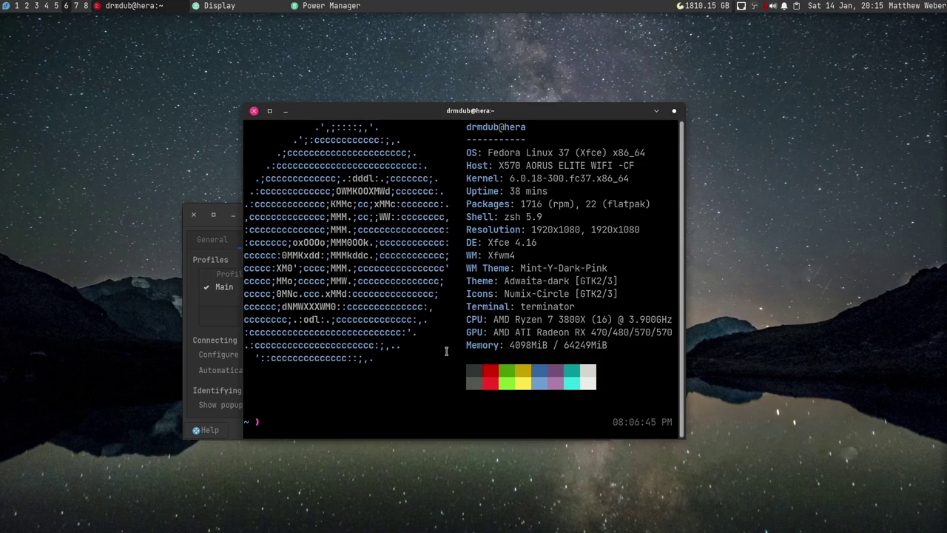
{"action": "right_click", "coordinate": [424, 384]}
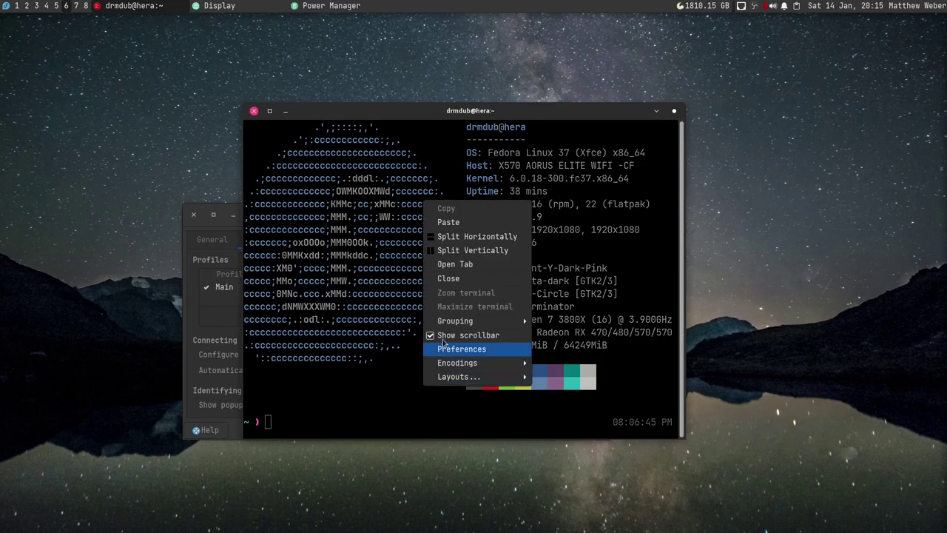
{"action": "left_click", "coordinate": [474, 236]}
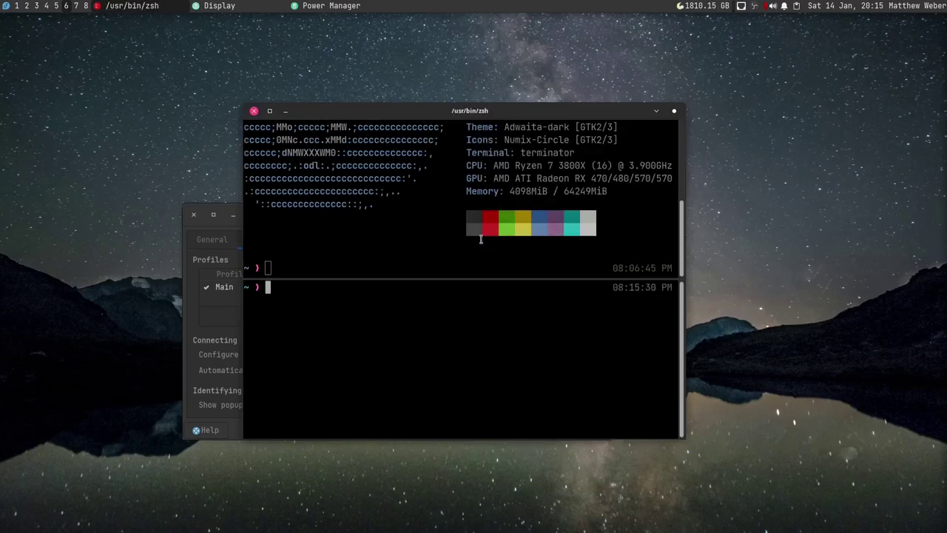
Split the top pane vertically into left and right halves and drag the divider lower
{"action": "right_click", "coordinate": [449, 258]}
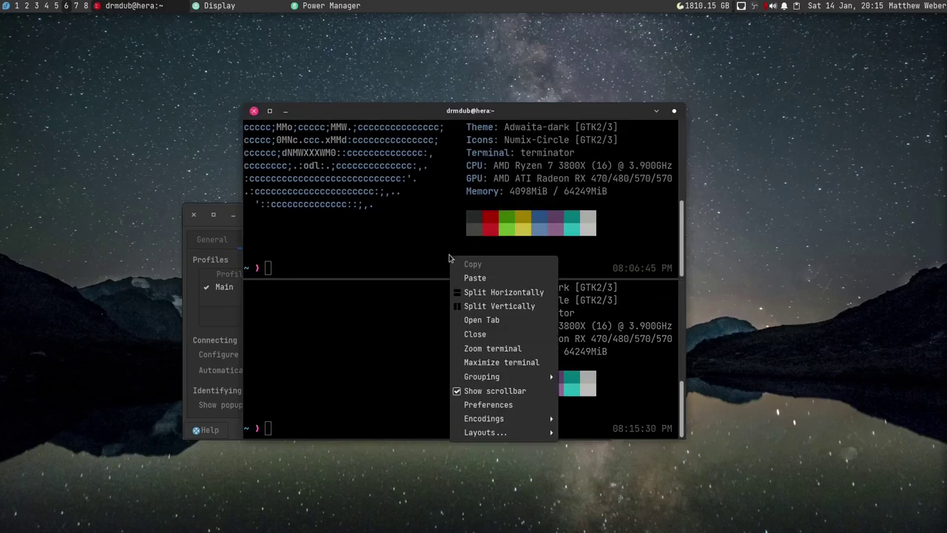
{"action": "left_click", "coordinate": [483, 306]}
{"action": "left_click_drag", "start_coordinate": [468, 275], "coordinate": [467, 343]}
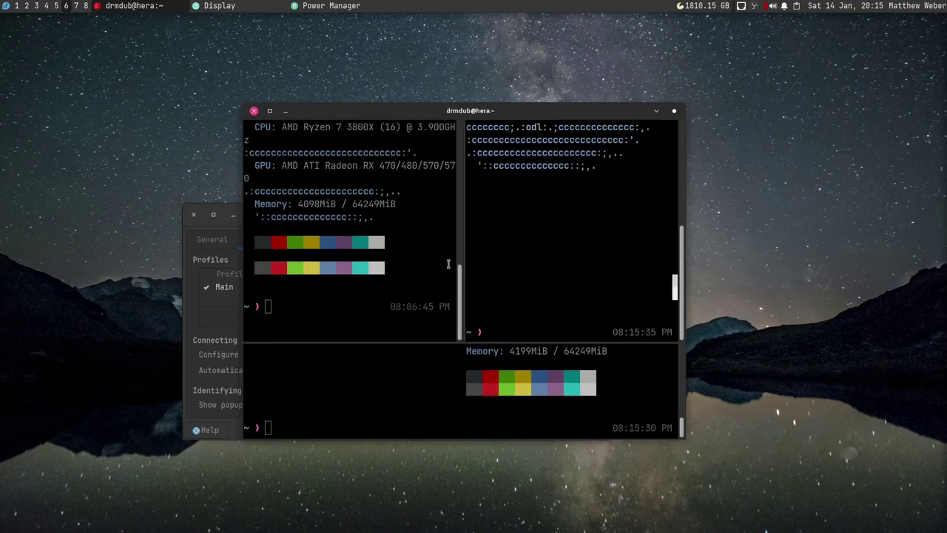